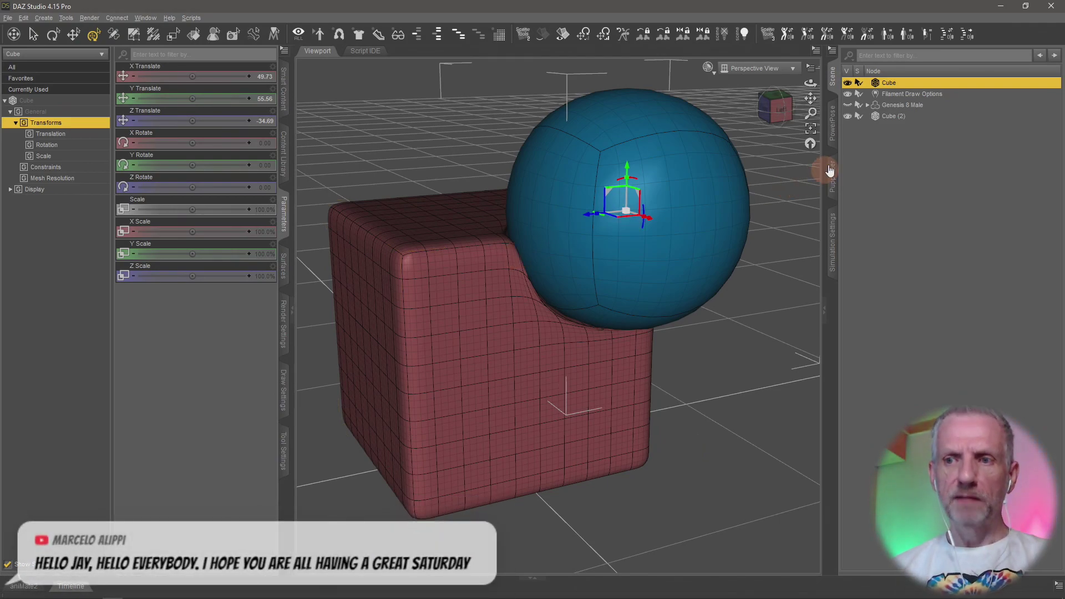
Hide Cube and Cube (2) in the Scene pane, then select the Genesis 8 Male figure.
{"action": "left_click", "coordinate": [847, 83]}
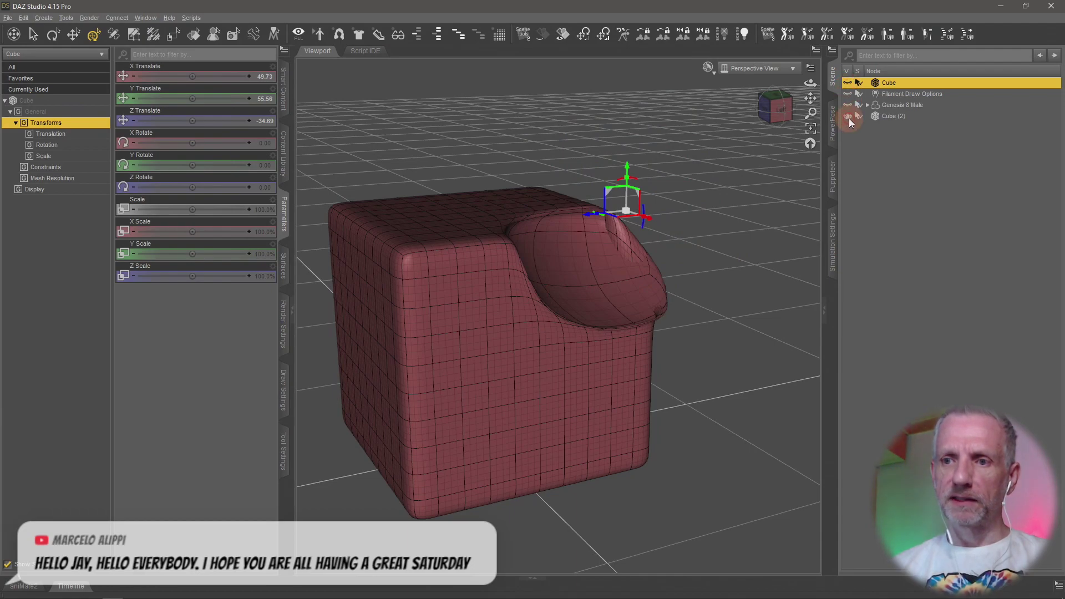
{"action": "left_click", "coordinate": [847, 116]}
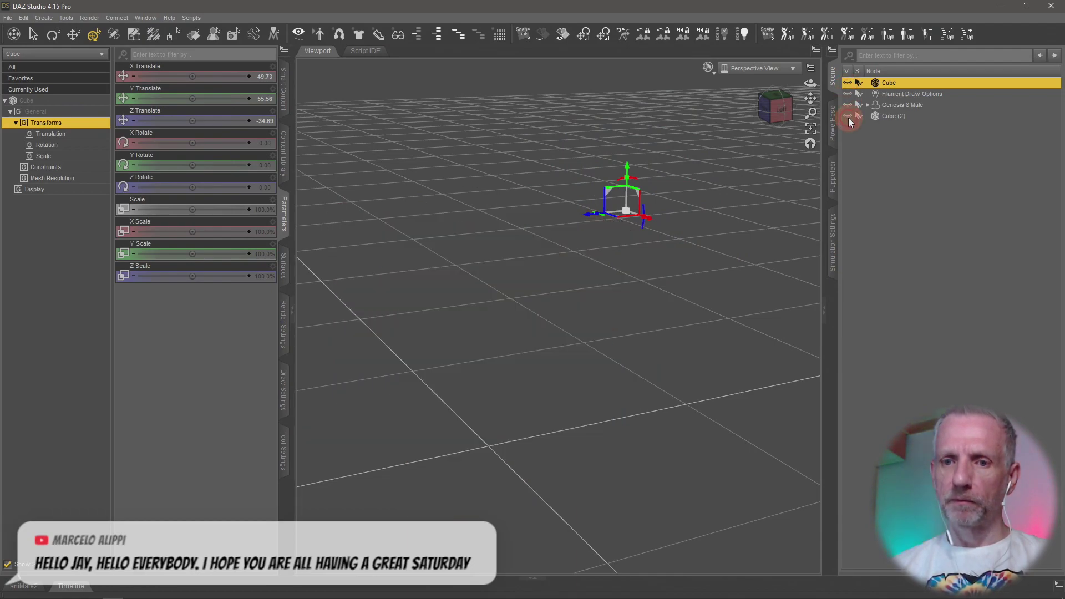
{"action": "left_click", "coordinate": [918, 105]}
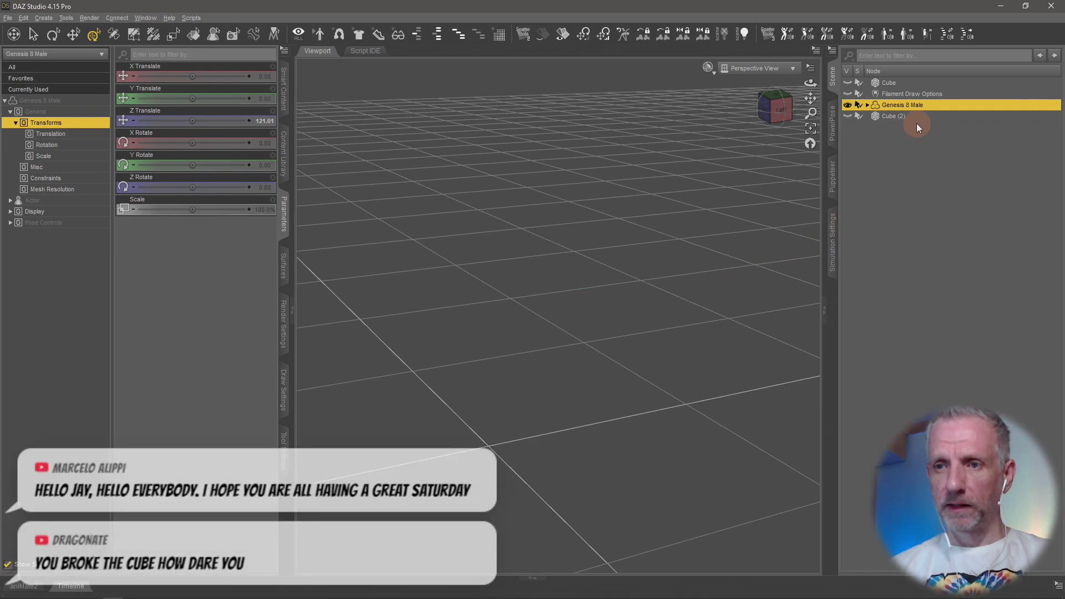
Reset the figure's Z Translate to 0 and change its Mesh Resolution level from High Resolution to Base.
{"action": "left_click", "coordinate": [231, 124]}
{"action": "left_click_drag", "start_coordinate": [423, 266], "coordinate": [451, 302]}
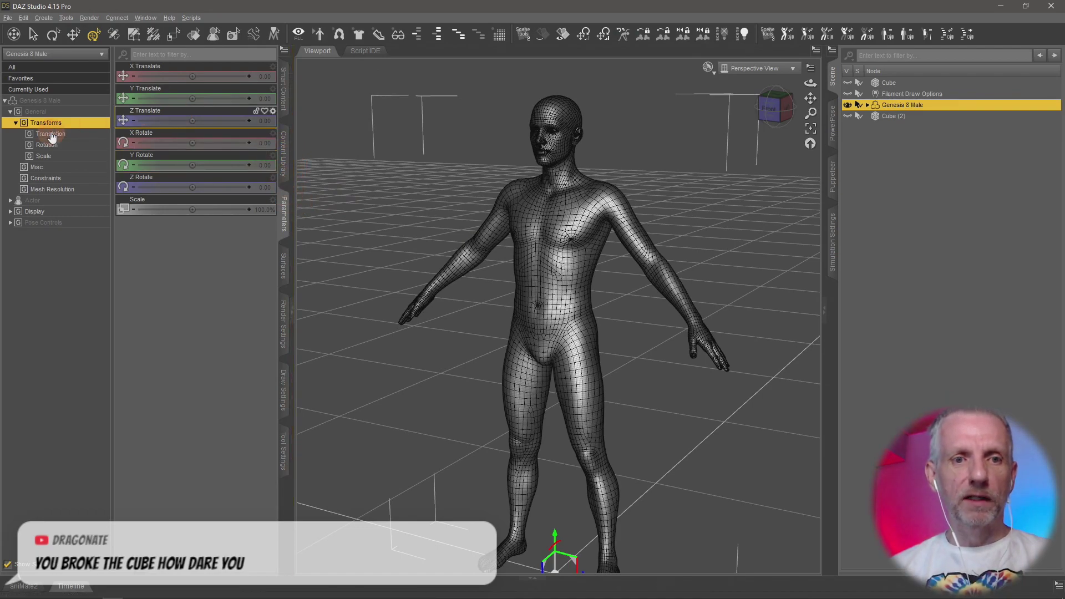
{"action": "left_click", "coordinate": [65, 189]}
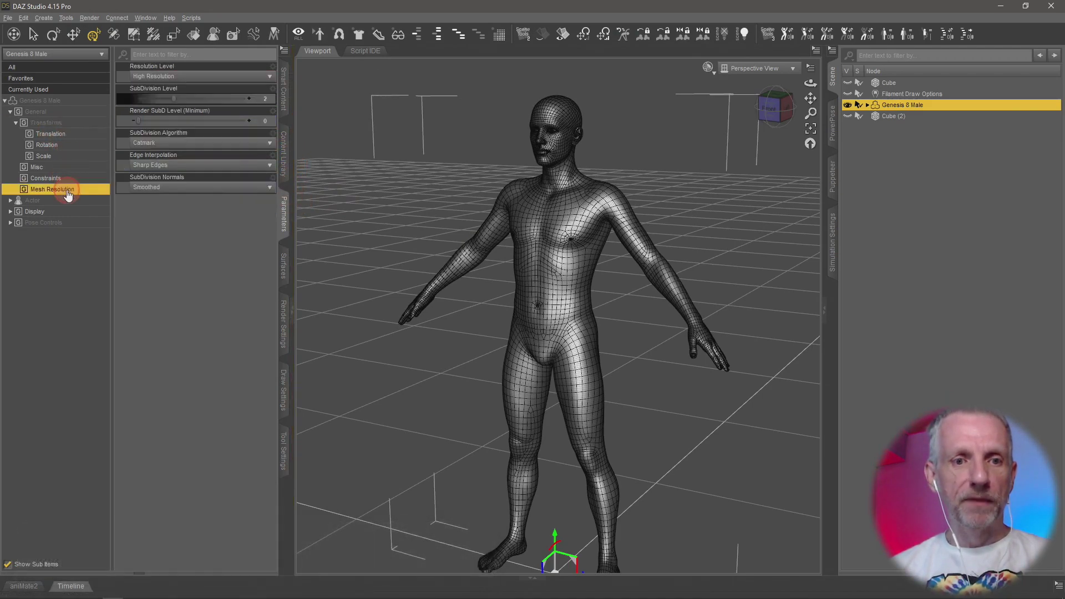
{"action": "left_click", "coordinate": [210, 77]}
{"action": "left_click", "coordinate": [185, 90]}
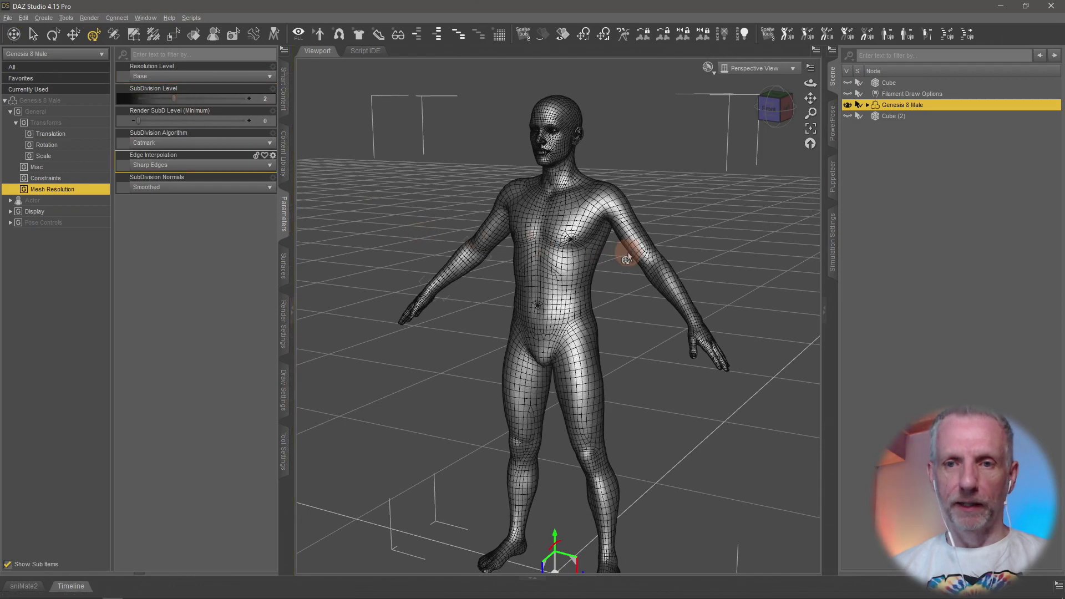
{"action": "left_click_drag", "start_coordinate": [675, 235], "coordinate": [682, 232], "text": "alt"}
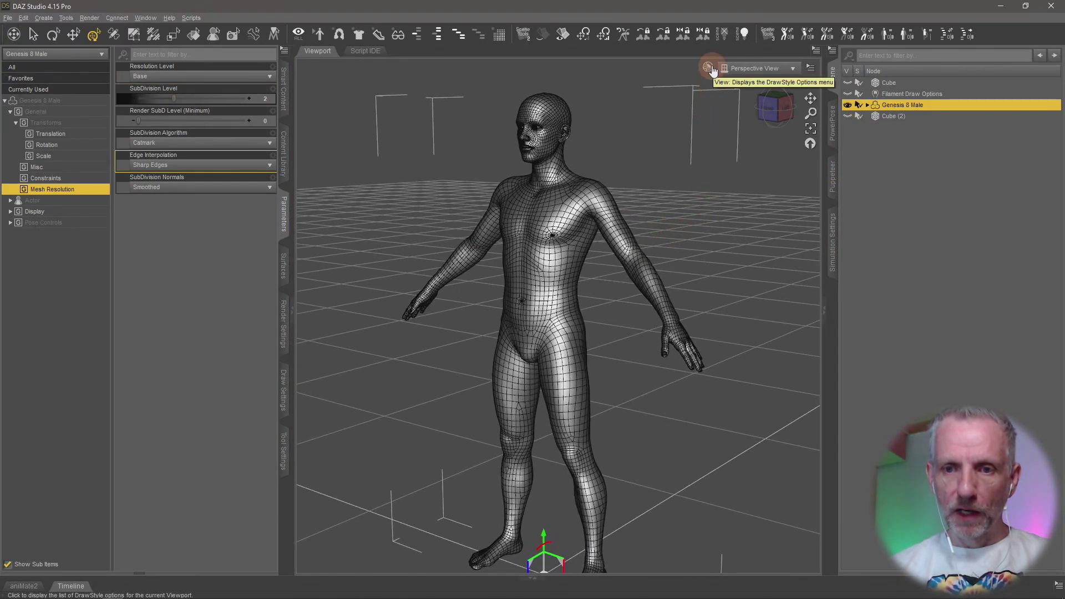
{"action": "left_click", "coordinate": [10, 19]}
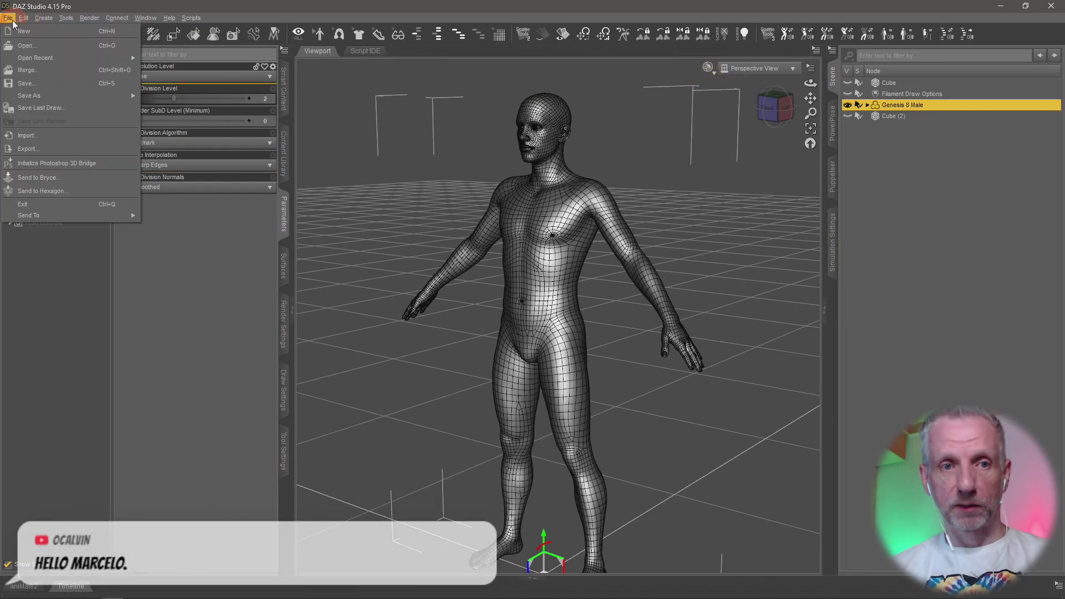
{"action": "left_click", "coordinate": [89, 142]}
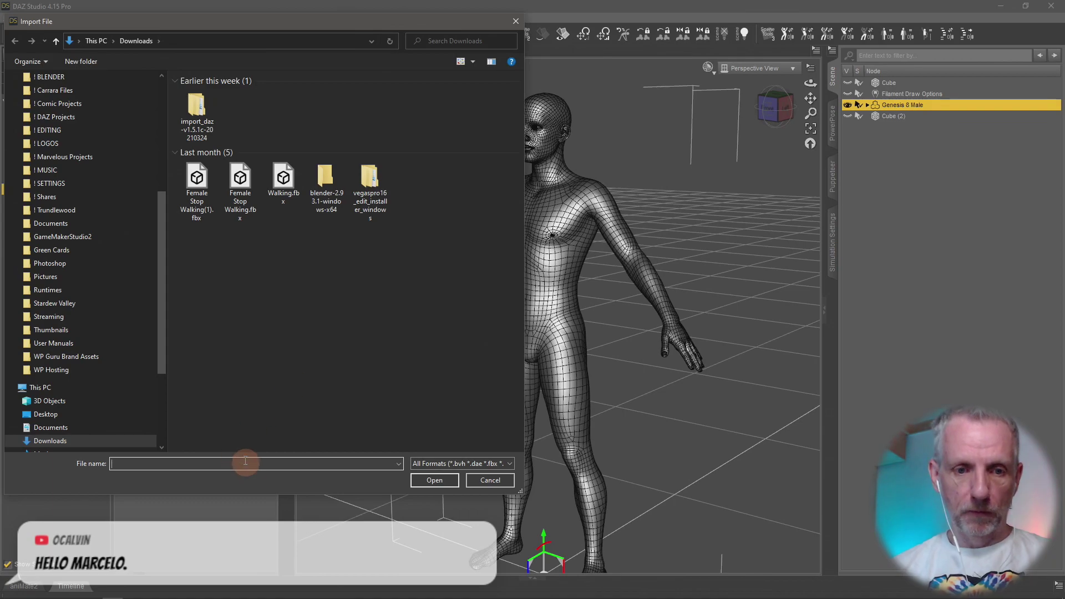
{"action": "type", "text": "G8 Mal"}
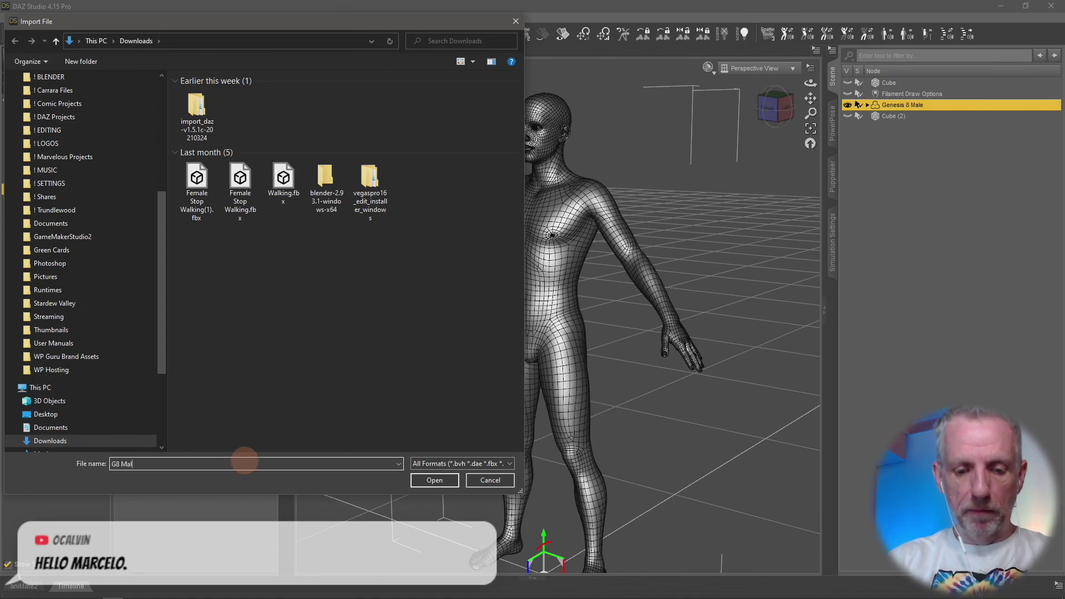
{"action": "type", "text": "e Base"}
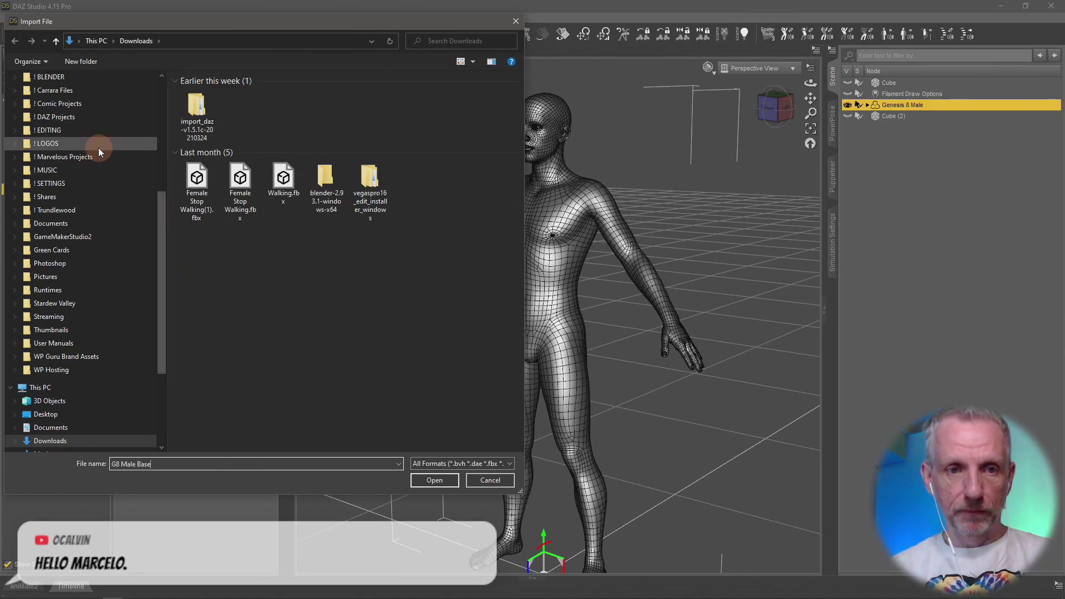
{"action": "scroll", "coordinate": [107, 220], "scroll_direction": "up", "scroll_amount": 4}
{"action": "scroll", "coordinate": [106, 221], "scroll_direction": "down", "scroll_amount": 5}
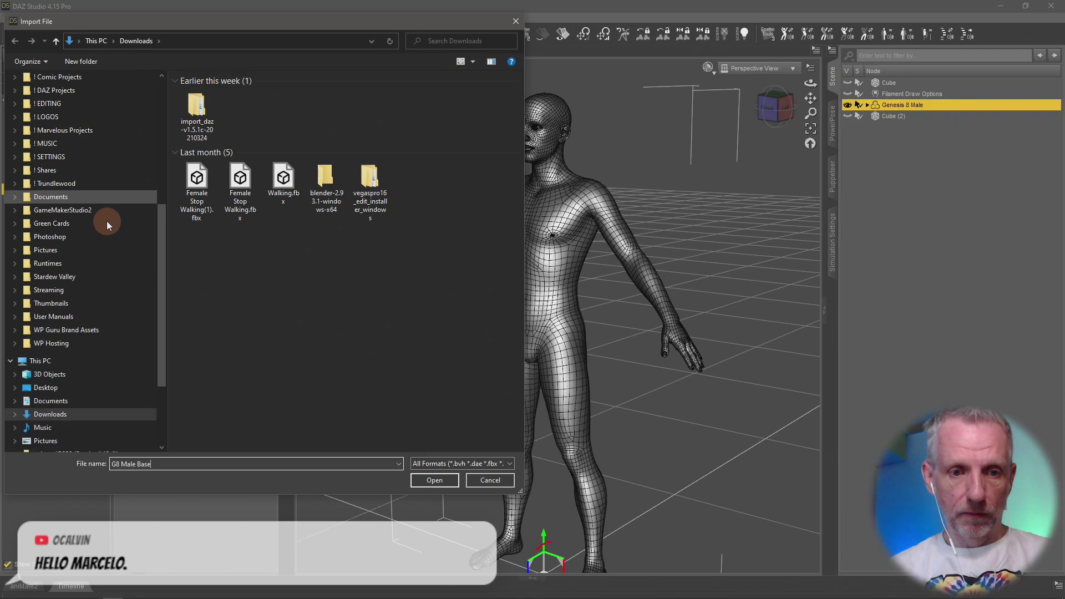
{"action": "left_click", "coordinate": [81, 386]}
{"action": "left_click", "coordinate": [440, 486]}
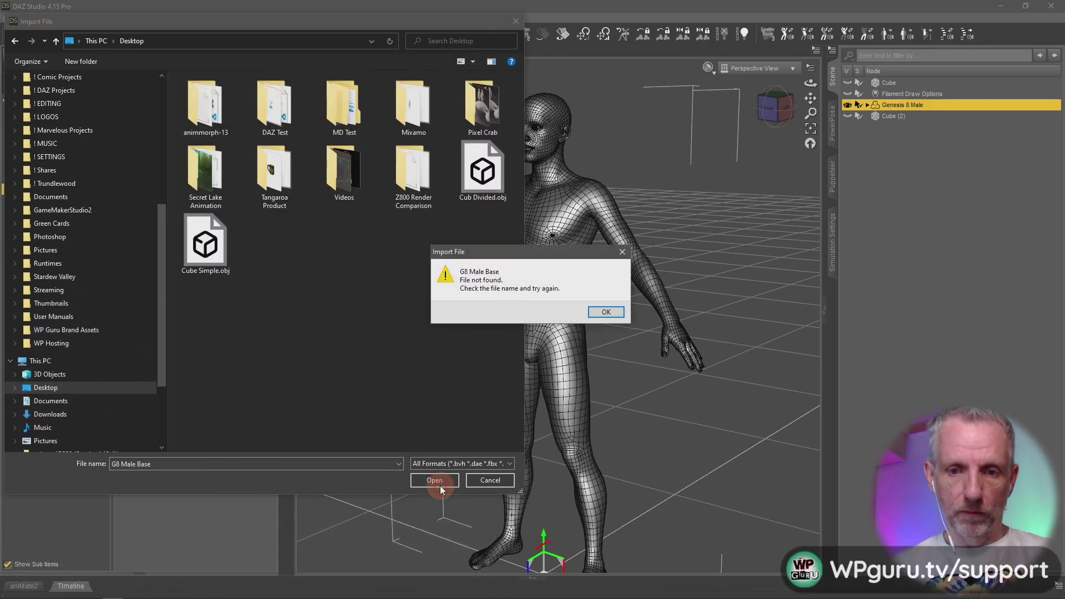
{"action": "left_click", "coordinate": [606, 314]}
{"action": "left_click", "coordinate": [490, 480]}
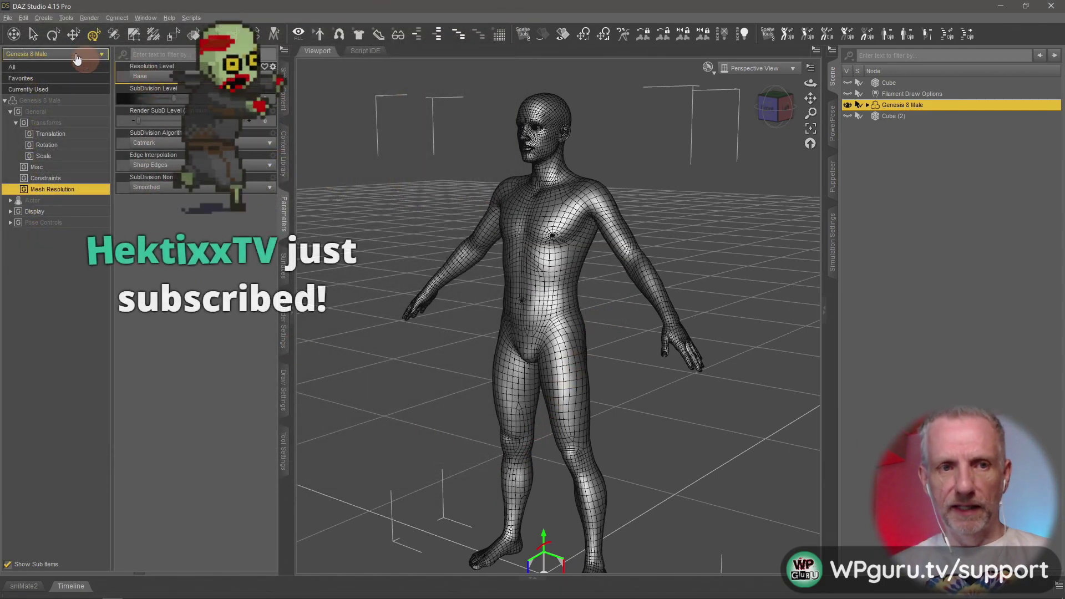
Export the figure as Wavefront OBJ 'G8 Male Base', accepting the default OBJ Export Options.
{"action": "left_click", "coordinate": [8, 18]}
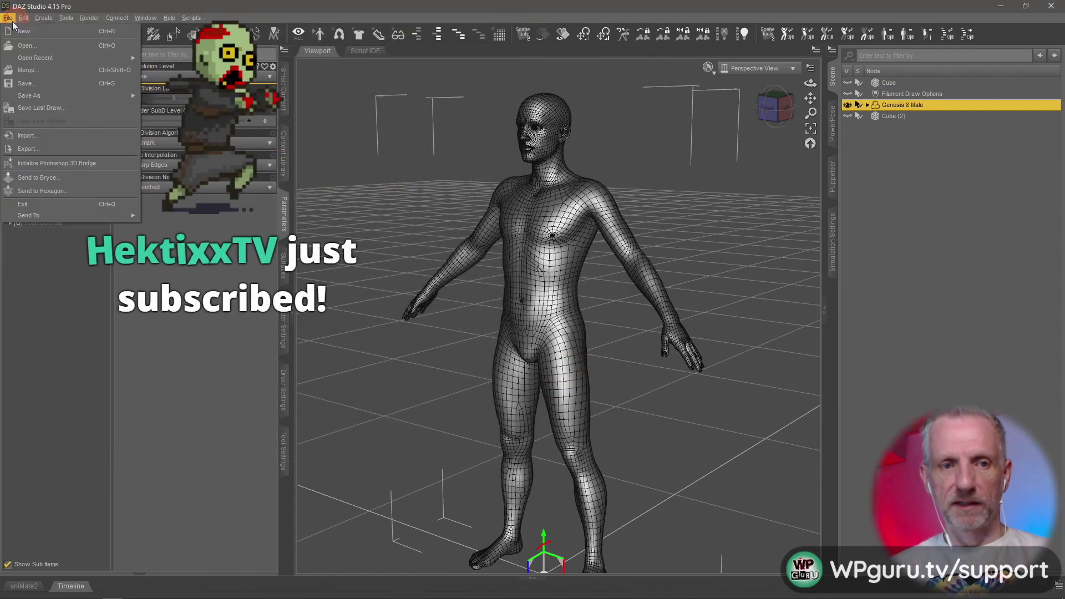
{"action": "left_click", "coordinate": [65, 149]}
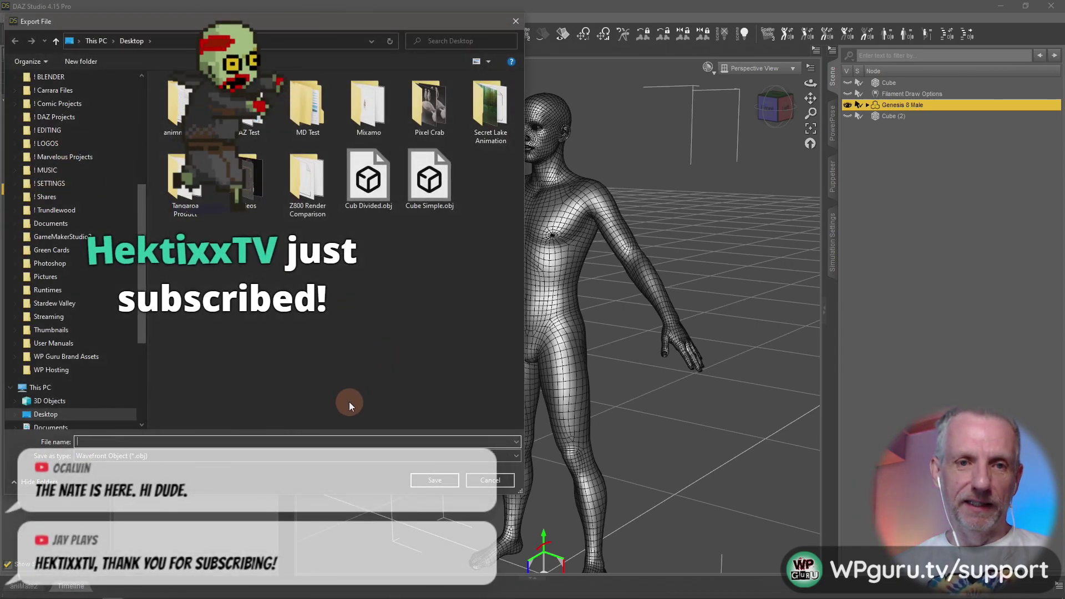
{"action": "type", "text": "G8 Male Base"}
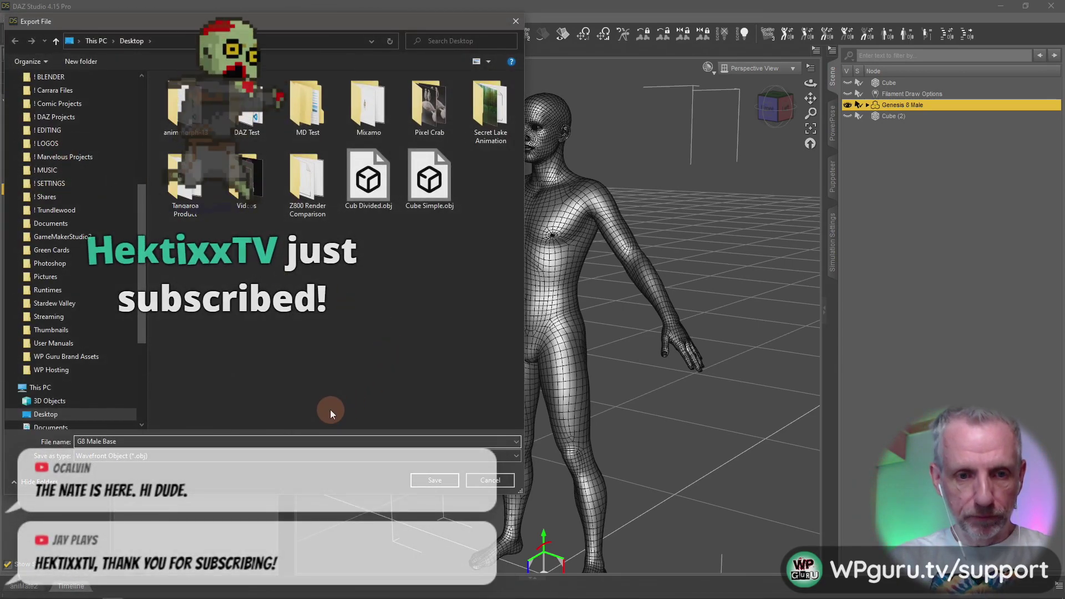
{"action": "key", "text": "Return"}
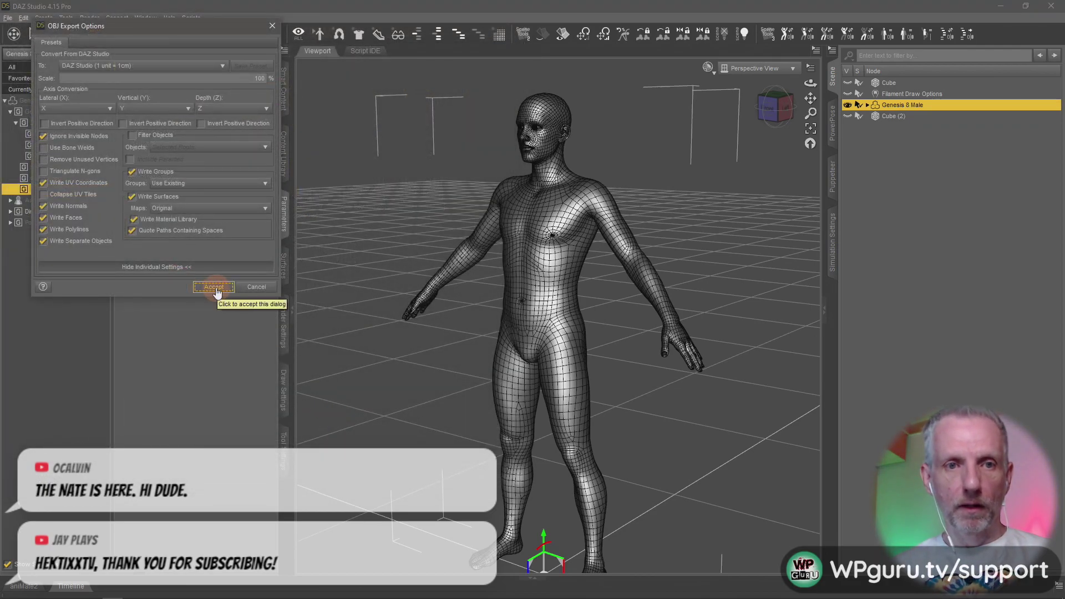
{"action": "left_click", "coordinate": [215, 287]}
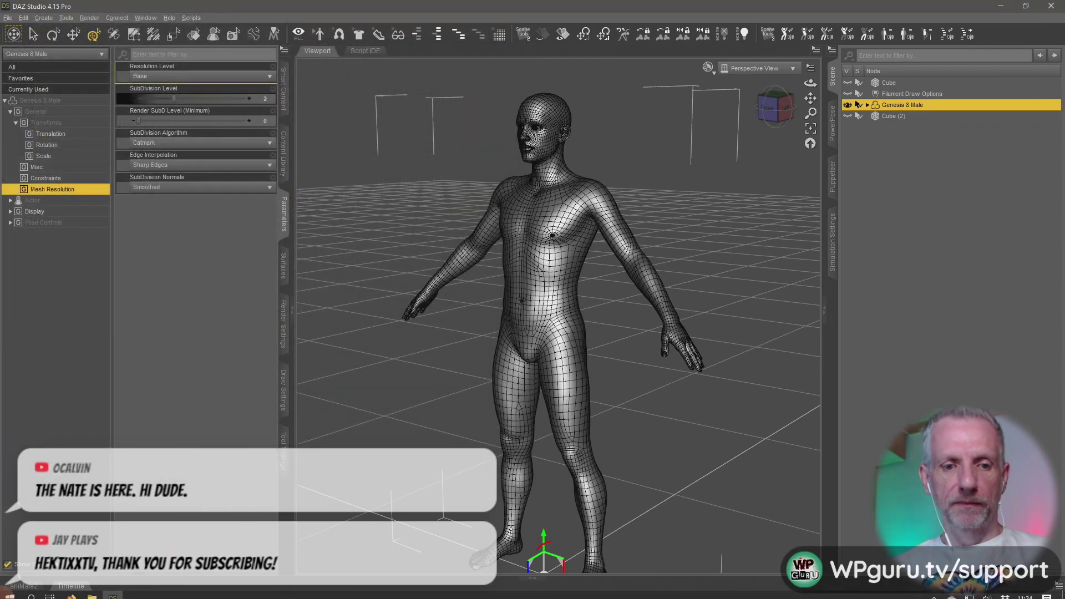
Launch Marvelous Designer 10 from the Start menu and log in.
{"action": "left_click", "coordinate": [10, 590]}
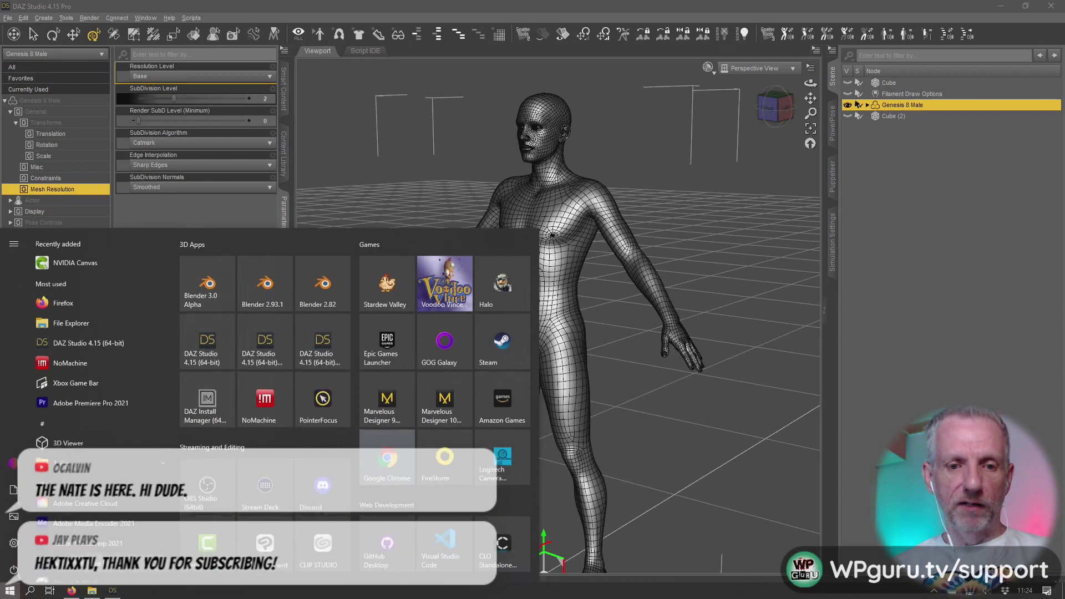
{"action": "left_click", "coordinate": [444, 397]}
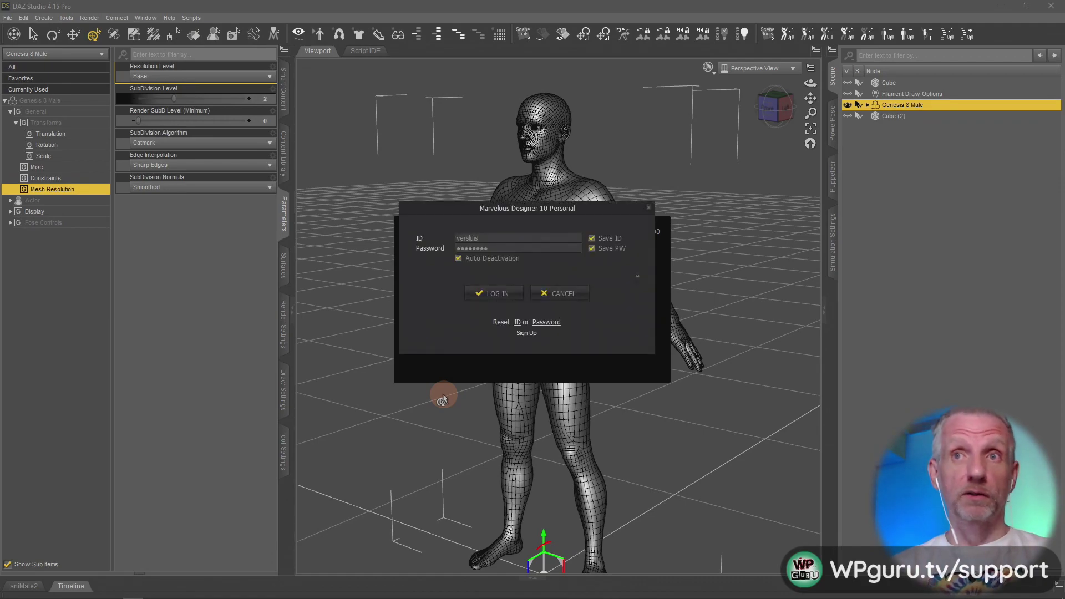
{"action": "left_click", "coordinate": [488, 294]}
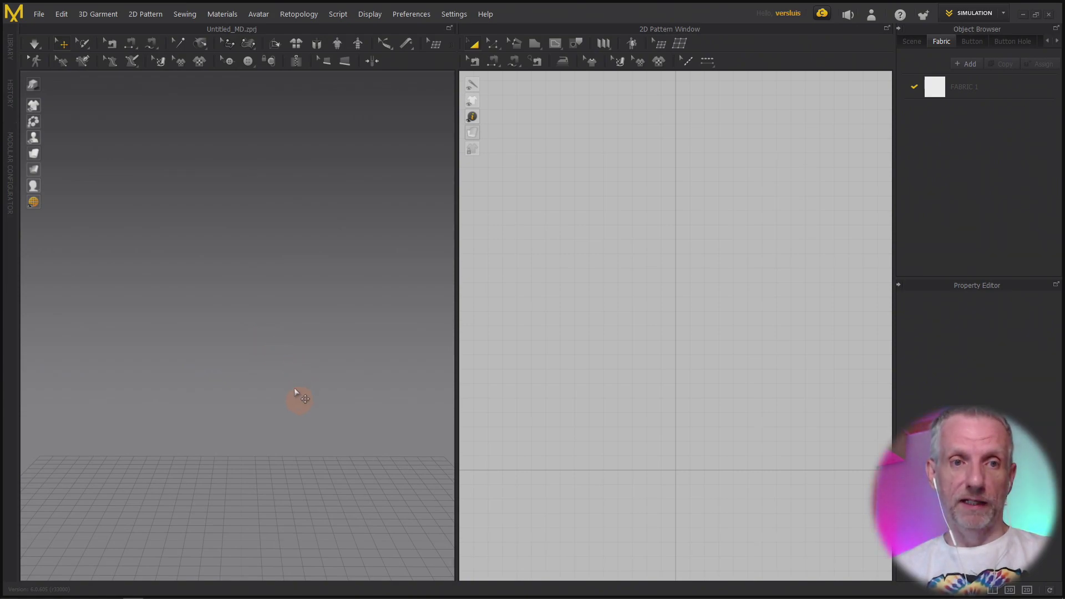
Show the File > Import submenu with its OBJ, FBX, Alembic and OpenCOLLADA options.
{"action": "left_click", "coordinate": [39, 17]}
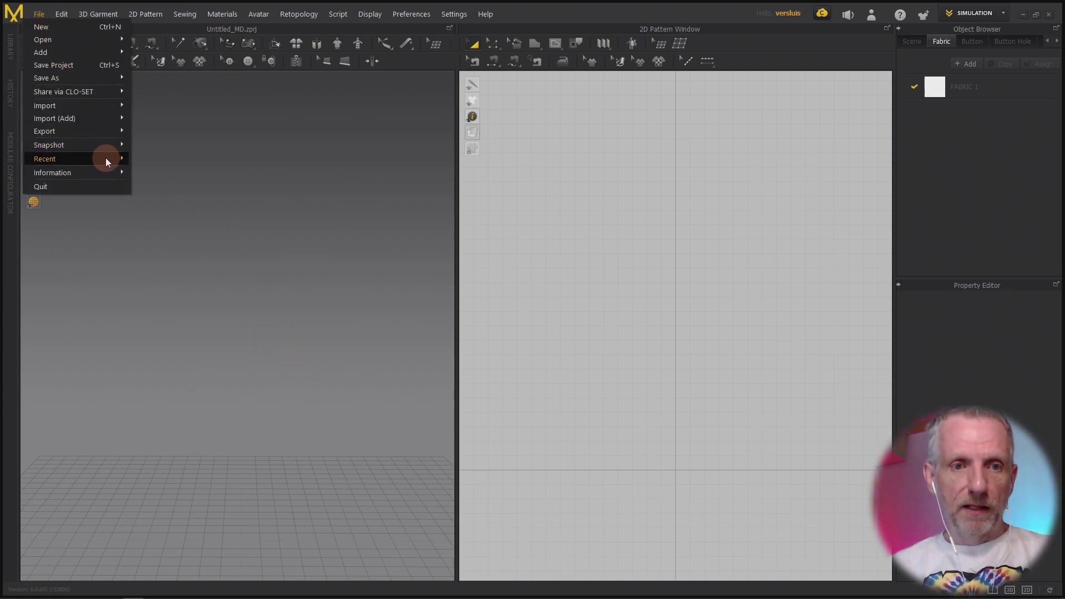
{"action": "mouse_move", "coordinate": [106, 133]}
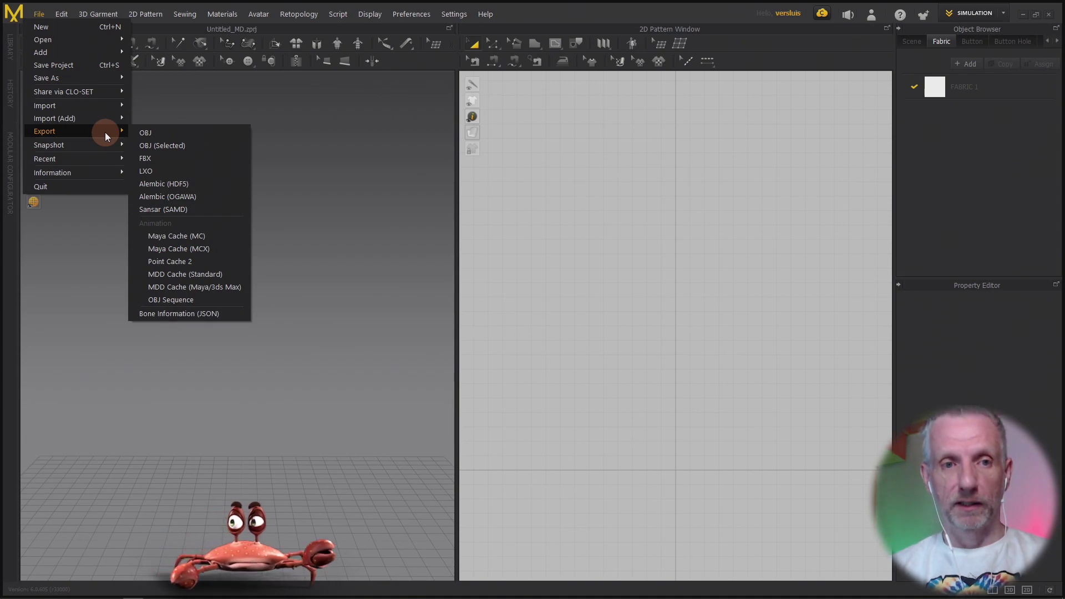
{"action": "mouse_move", "coordinate": [105, 112]}
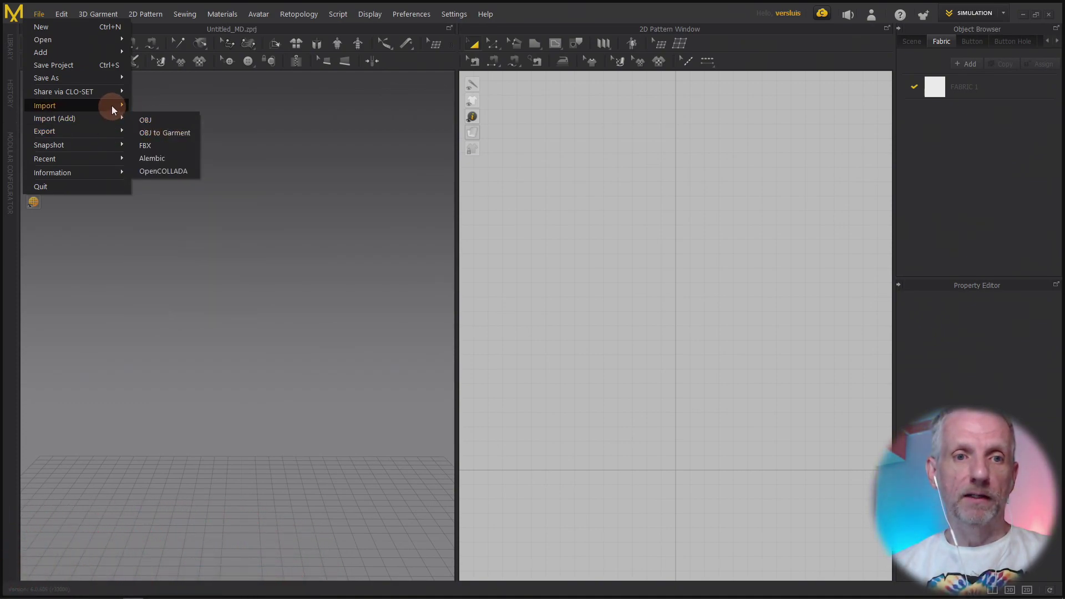
Import G8 Male Base.obj from the Desktop as an Avatar at cm (DAZ Studio) scale.
{"action": "left_click", "coordinate": [168, 103]}
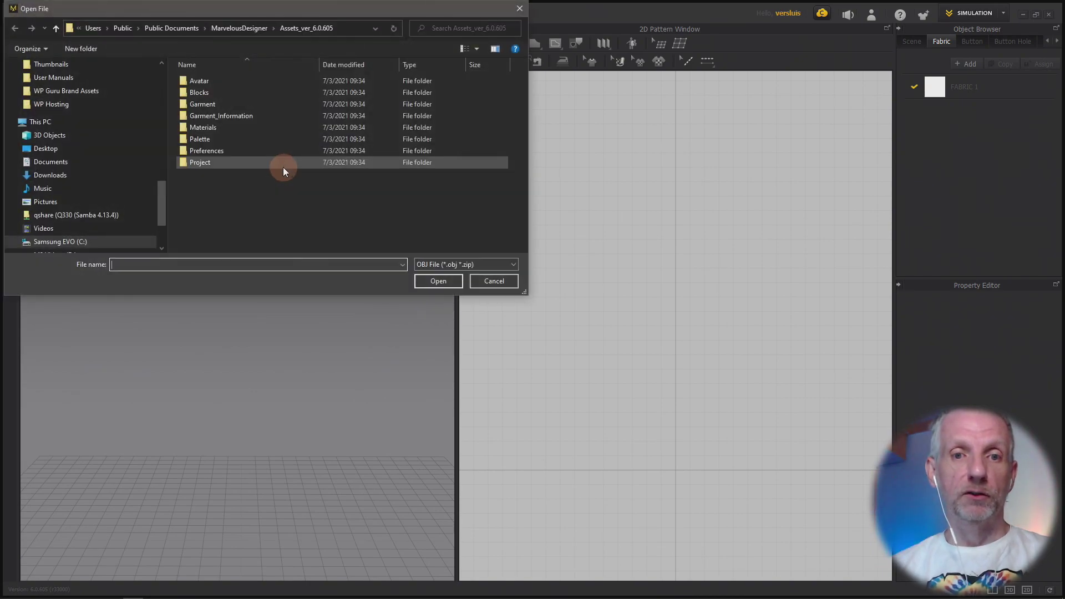
{"action": "left_click", "coordinate": [58, 149]}
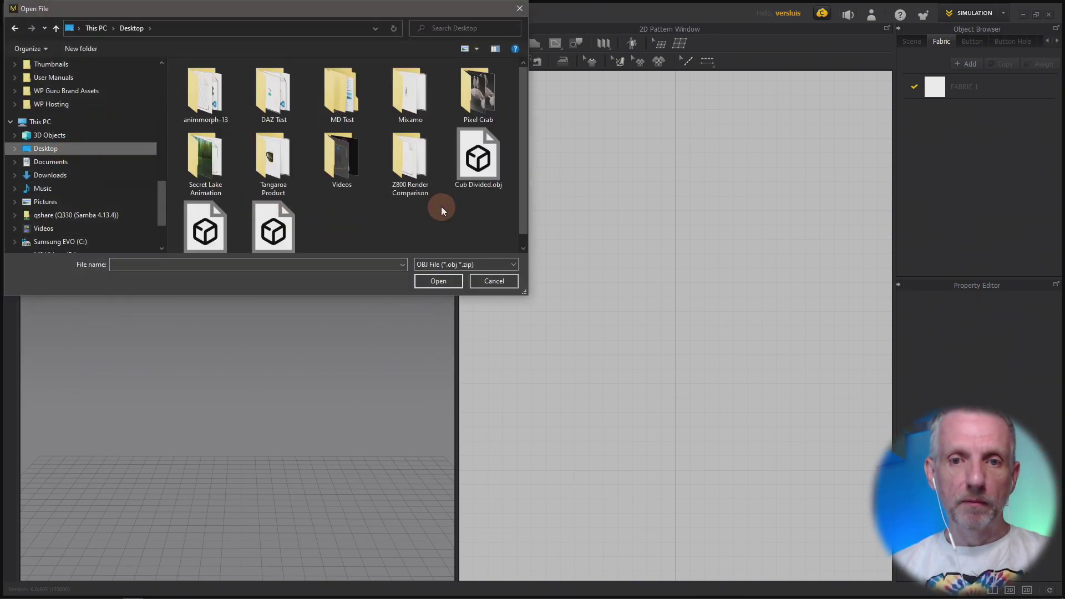
{"action": "scroll", "coordinate": [441, 211], "scroll_direction": "down", "scroll_amount": 1}
{"action": "left_click", "coordinate": [273, 220]}
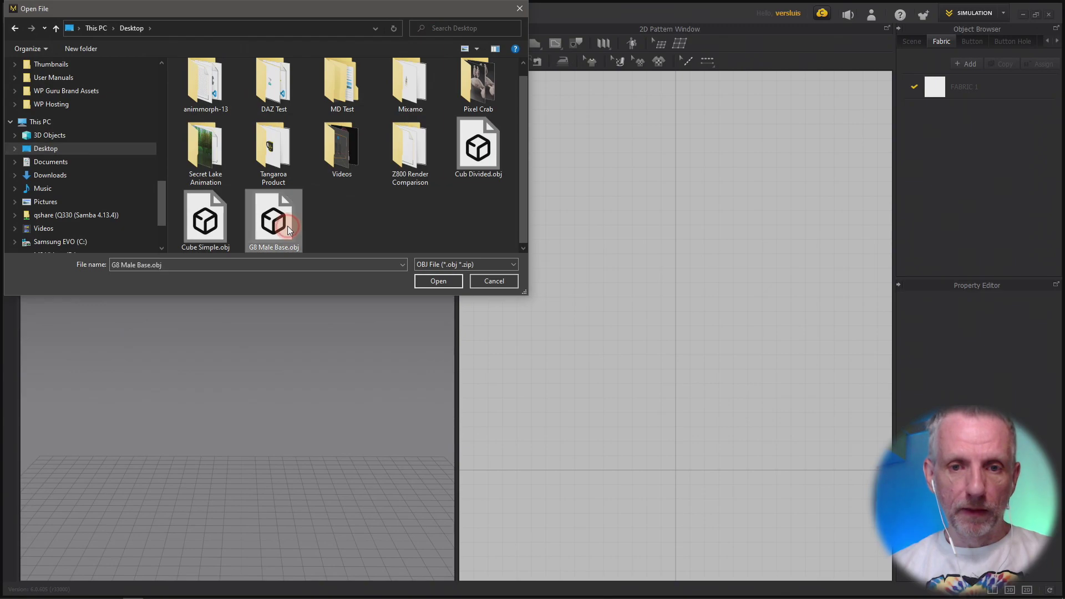
{"action": "left_click", "coordinate": [452, 281]}
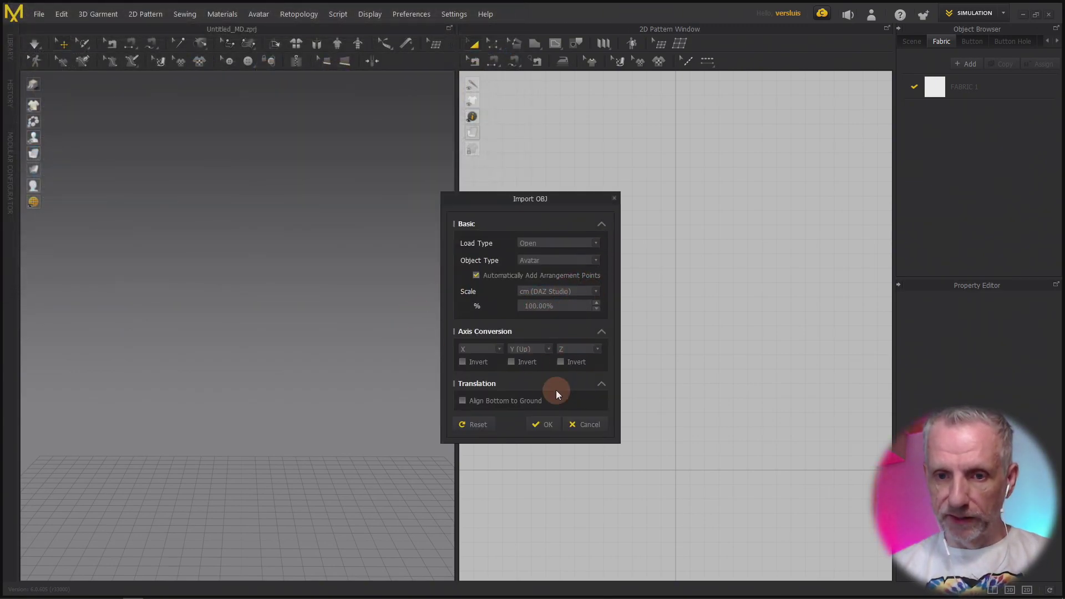
{"action": "left_click", "coordinate": [536, 422]}
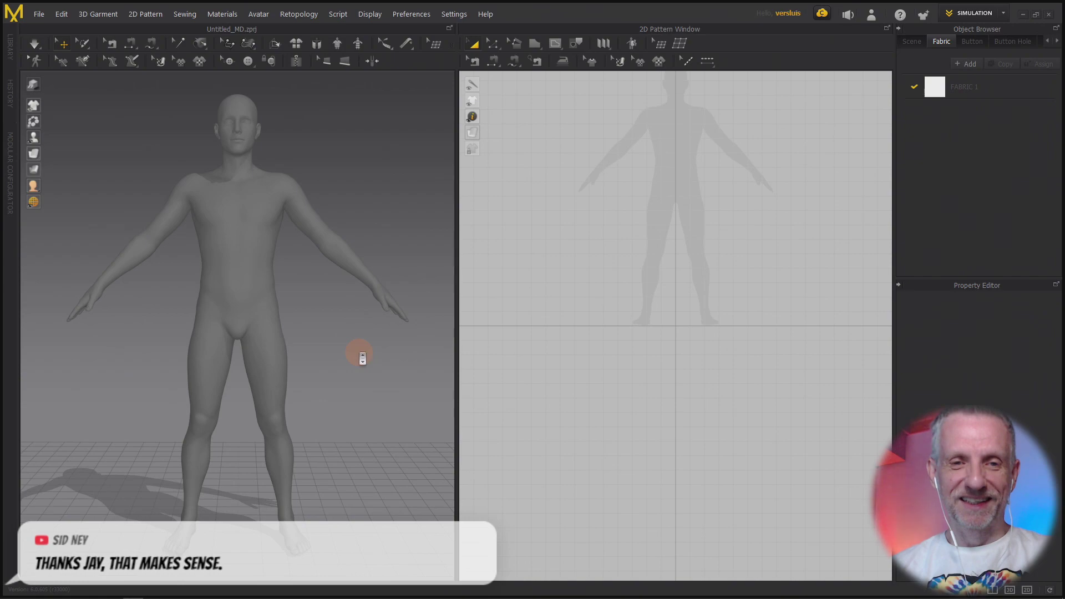
Orbit, zoom and pan in on the avatar's face, neck and shoulder to examine the faceted shading.
{"action": "scroll", "coordinate": [362, 357], "scroll_direction": "up", "scroll_amount": 3}
{"action": "scroll", "coordinate": [377, 281], "scroll_direction": "up", "scroll_amount": 2}
{"action": "middle_click_drag", "start_coordinate": [383, 333], "coordinate": [387, 516]}
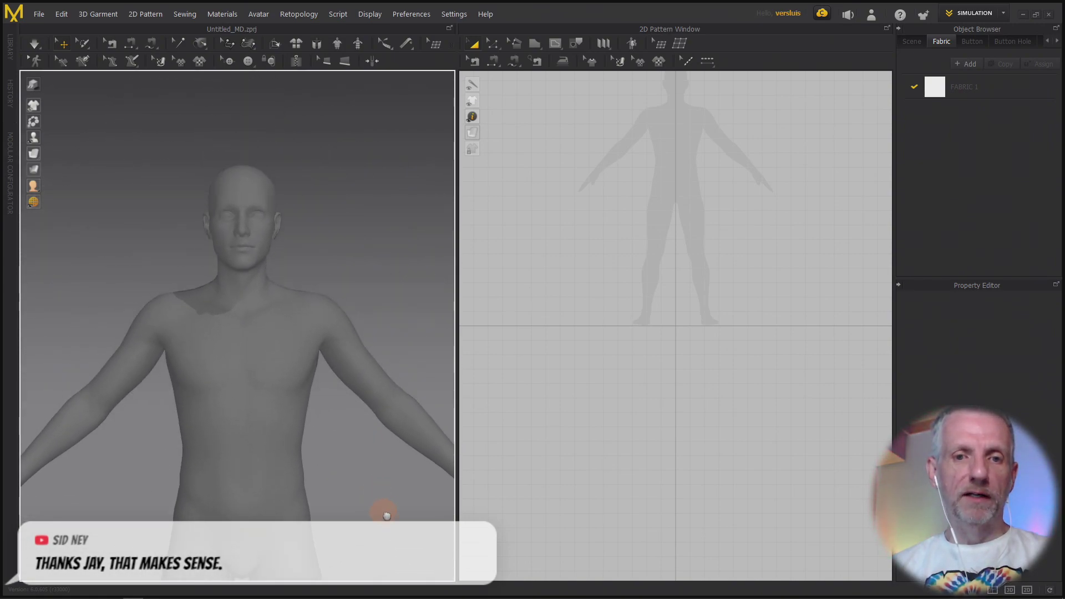
{"action": "right_click_drag", "start_coordinate": [387, 515], "coordinate": [318, 435]}
{"action": "scroll", "coordinate": [301, 423], "scroll_direction": "up", "scroll_amount": 3}
{"action": "middle_click_drag", "start_coordinate": [302, 423], "coordinate": [313, 340]}
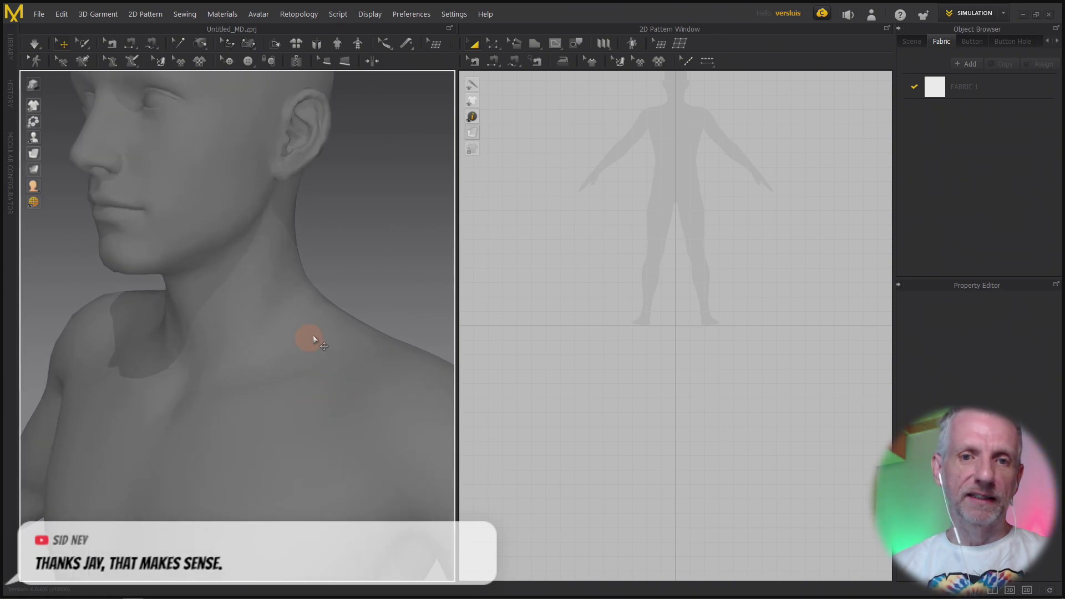
{"action": "scroll", "coordinate": [313, 340], "scroll_direction": "down", "scroll_amount": 3}
{"action": "right_click_drag", "start_coordinate": [309, 361], "coordinate": [304, 431]}
{"action": "scroll", "coordinate": [309, 423], "scroll_direction": "up", "scroll_amount": 3}
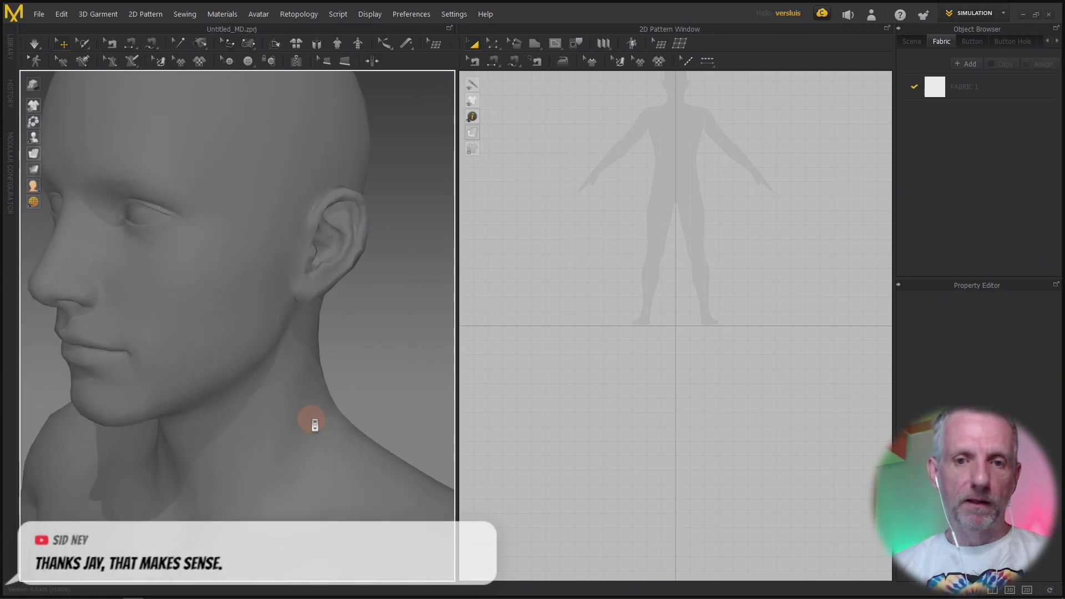
{"action": "scroll", "coordinate": [309, 422], "scroll_direction": "up", "scroll_amount": 1}
{"action": "middle_click_drag", "start_coordinate": [309, 422], "coordinate": [311, 438]}
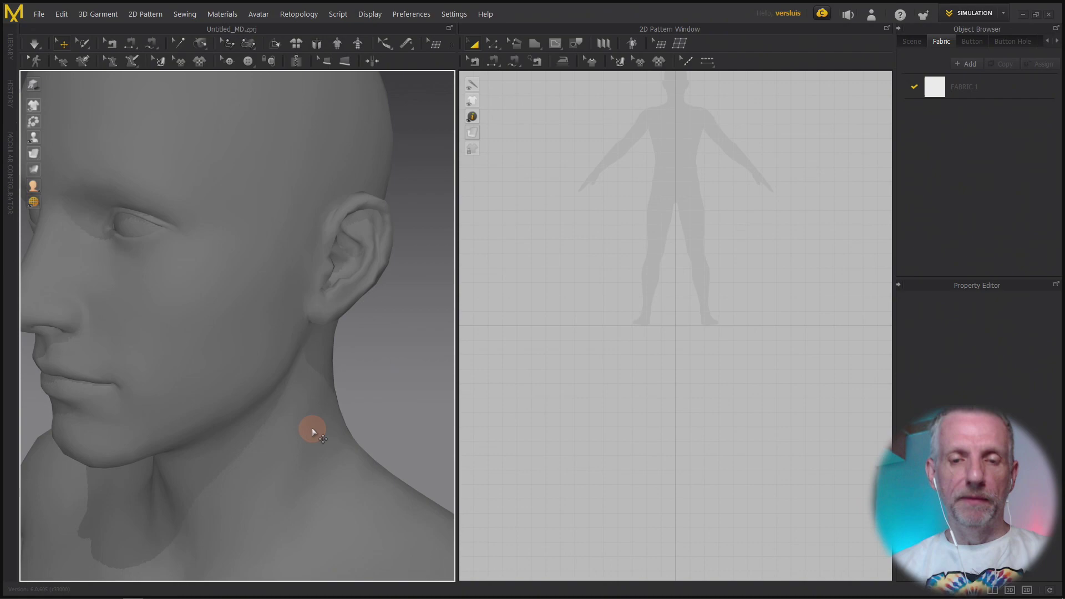
{"action": "mouse_move", "coordinate": [309, 430]}
{"action": "right_mouse_down"}
{"action": "mouse_move", "coordinate": [309, 440]}
{"action": "mouse_move", "coordinate": [294, 431]}
{"action": "right_mouse_up"}
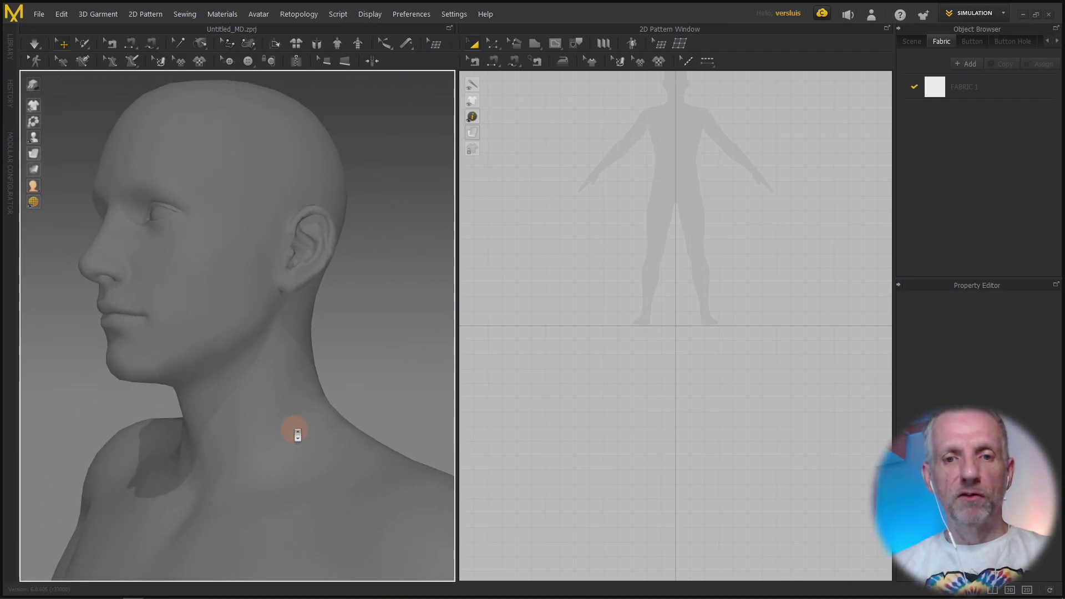
{"action": "scroll", "coordinate": [295, 431], "scroll_direction": "up", "scroll_amount": 2}
{"action": "middle_click_drag", "start_coordinate": [334, 378], "coordinate": [336, 412]}
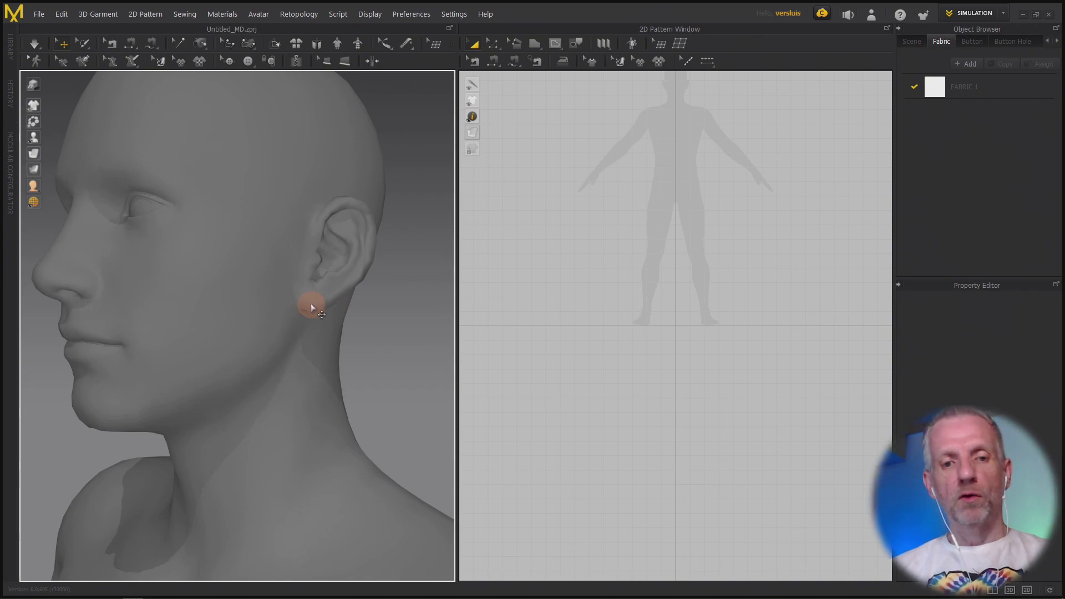
{"action": "right_click_drag", "start_coordinate": [314, 375], "coordinate": [352, 347]}
{"action": "scroll", "coordinate": [360, 327], "scroll_direction": "up", "scroll_amount": 2}
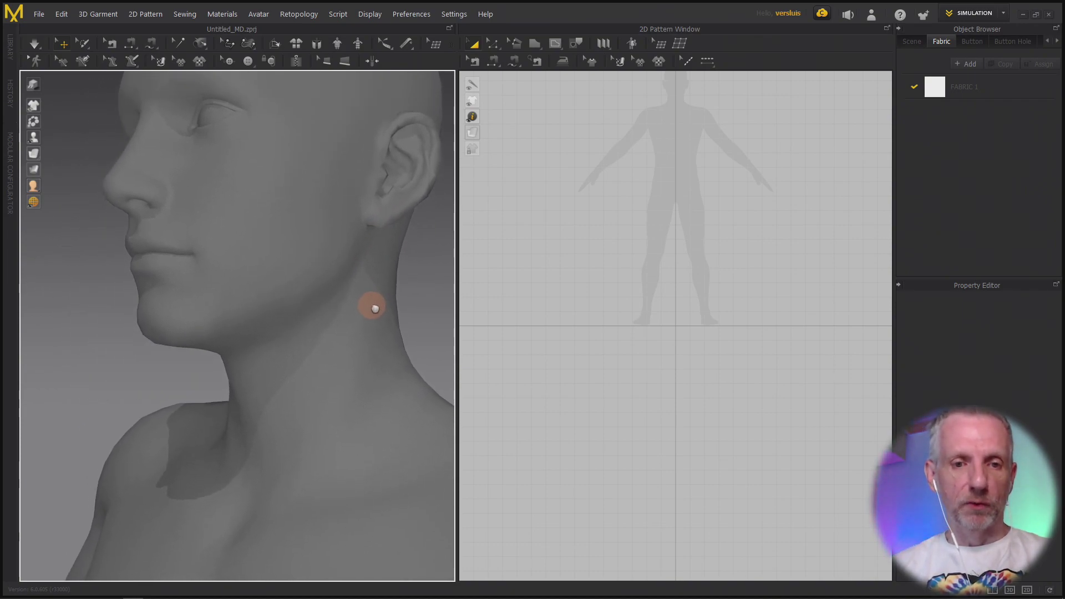
{"action": "middle_click_drag", "start_coordinate": [373, 305], "coordinate": [390, 164]}
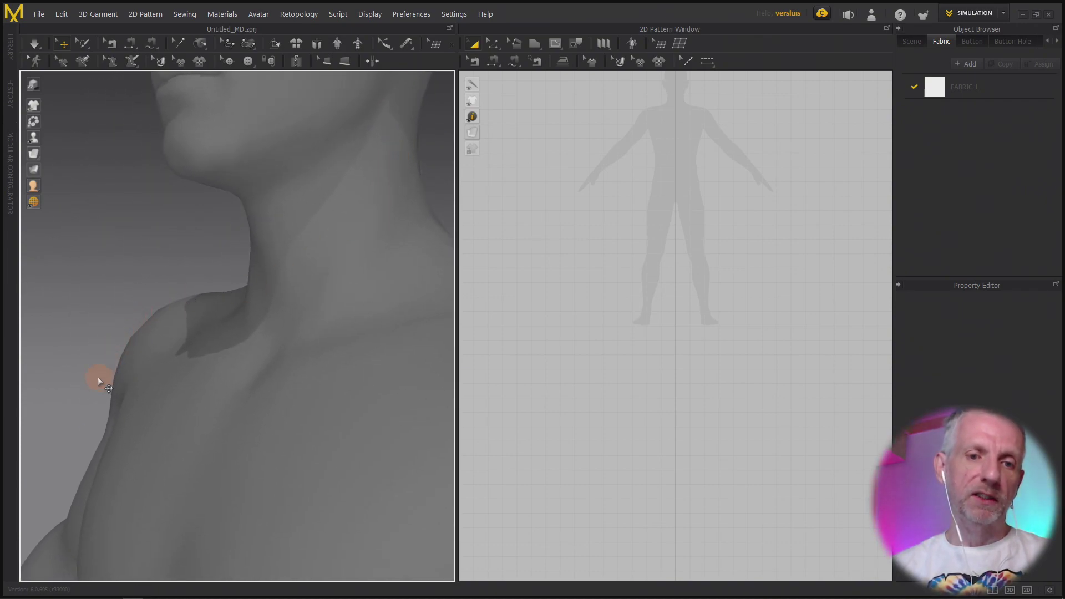
{"action": "right_click_drag", "start_coordinate": [98, 379], "coordinate": [172, 317]}
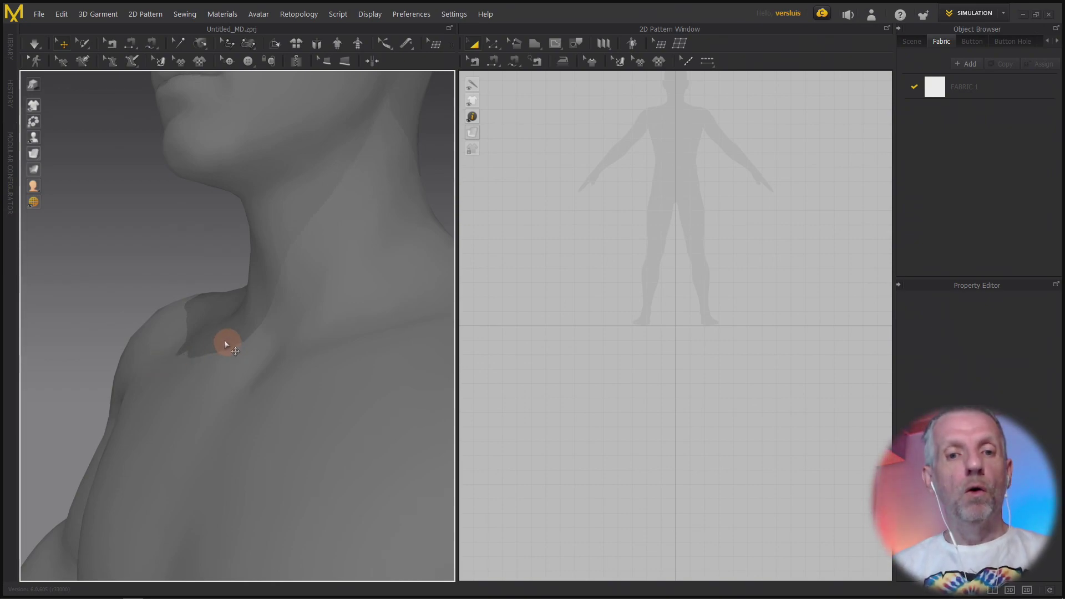
{"action": "mouse_move", "coordinate": [222, 339]}
{"action": "right_mouse_down"}
{"action": "mouse_move", "coordinate": [244, 352]}
{"action": "mouse_move", "coordinate": [226, 349]}
{"action": "right_mouse_up"}
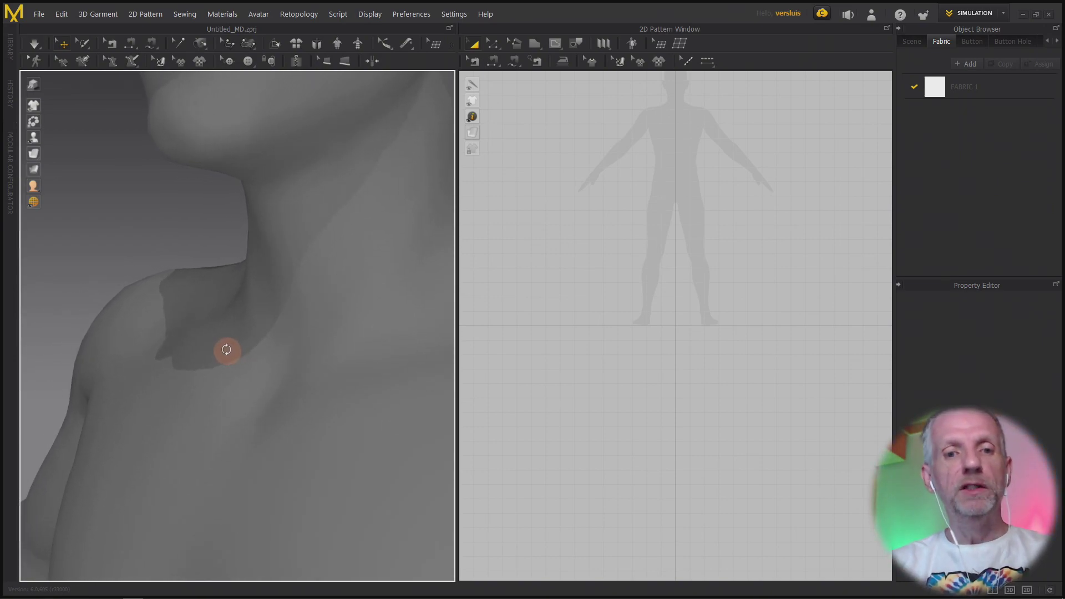
{"action": "right_click_drag", "start_coordinate": [227, 349], "coordinate": [297, 281]}
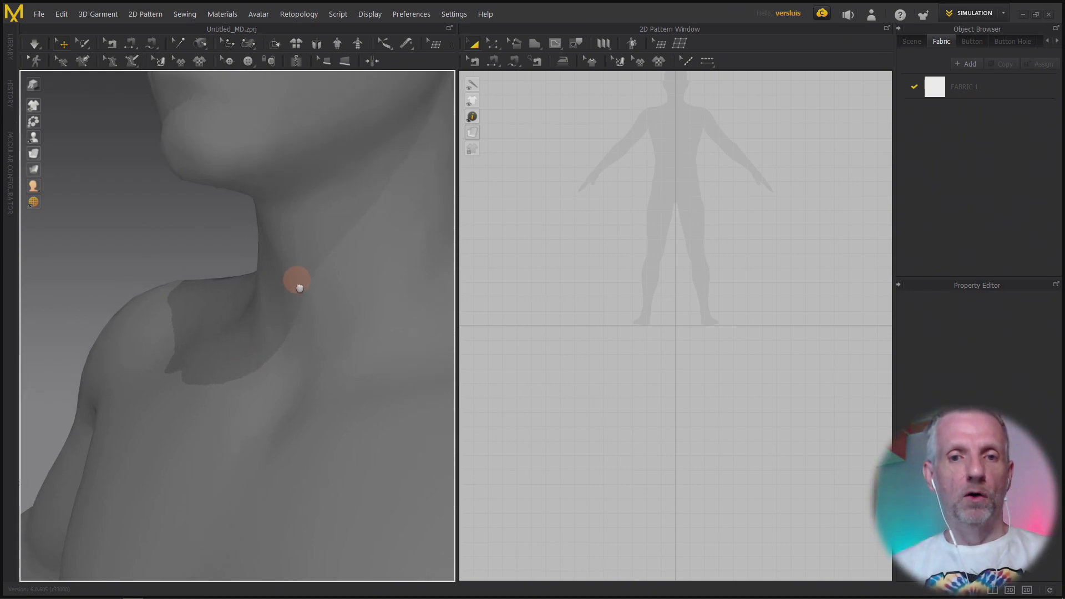
{"action": "scroll", "coordinate": [219, 399], "scroll_direction": "down", "scroll_amount": 5}
{"action": "scroll", "coordinate": [204, 450], "scroll_direction": "down", "scroll_amount": 5}
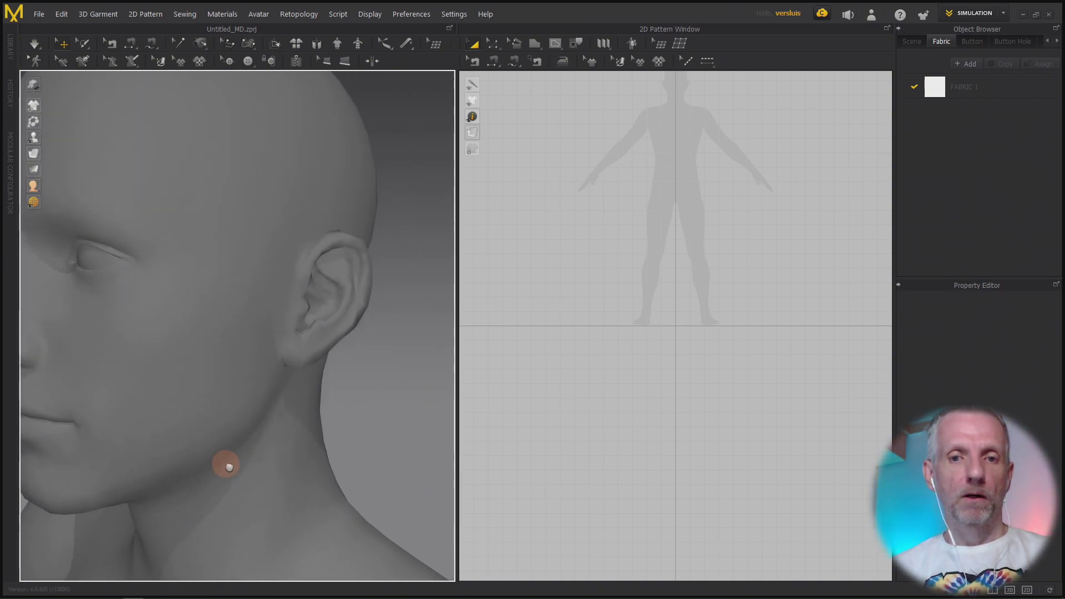
Select all the avatar's faces and tick Smooth under Smooth Avatar, keeping Division Level 1.
{"action": "right_click", "coordinate": [225, 330]}
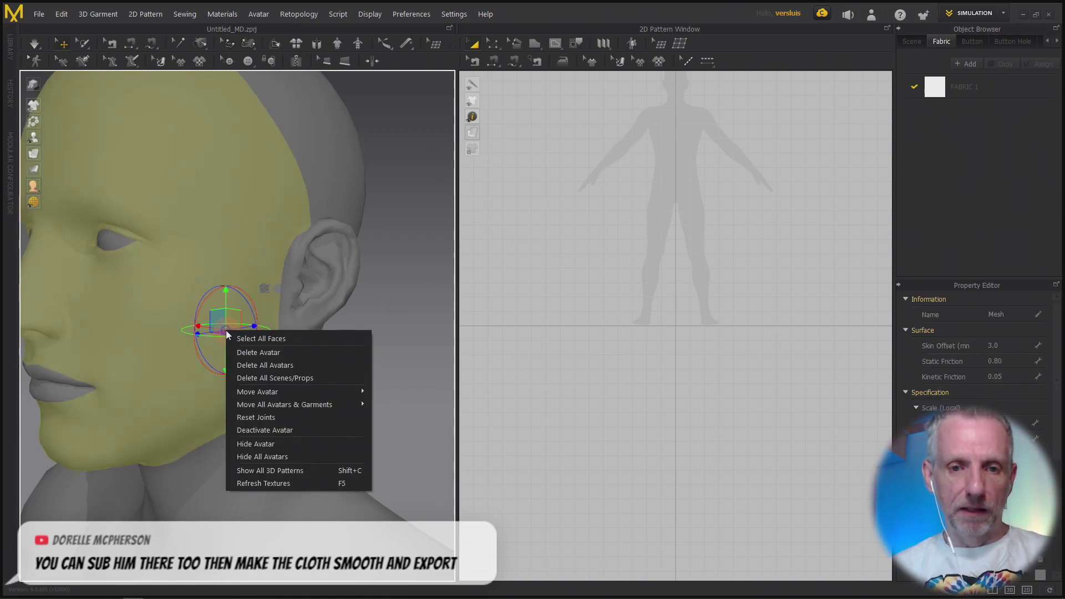
{"action": "left_click", "coordinate": [284, 335]}
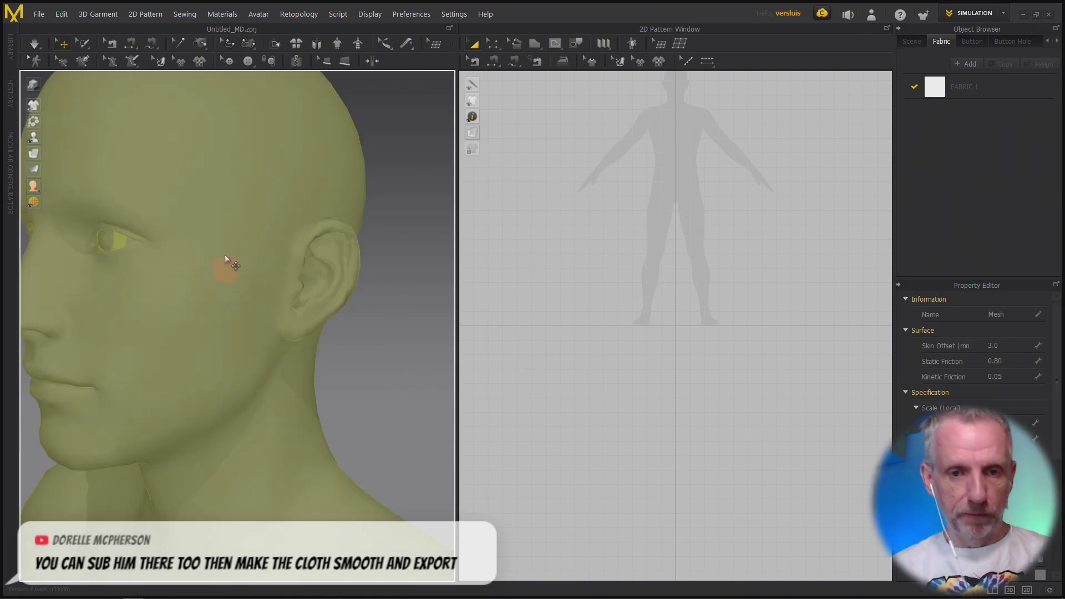
{"action": "right_click", "coordinate": [227, 212]}
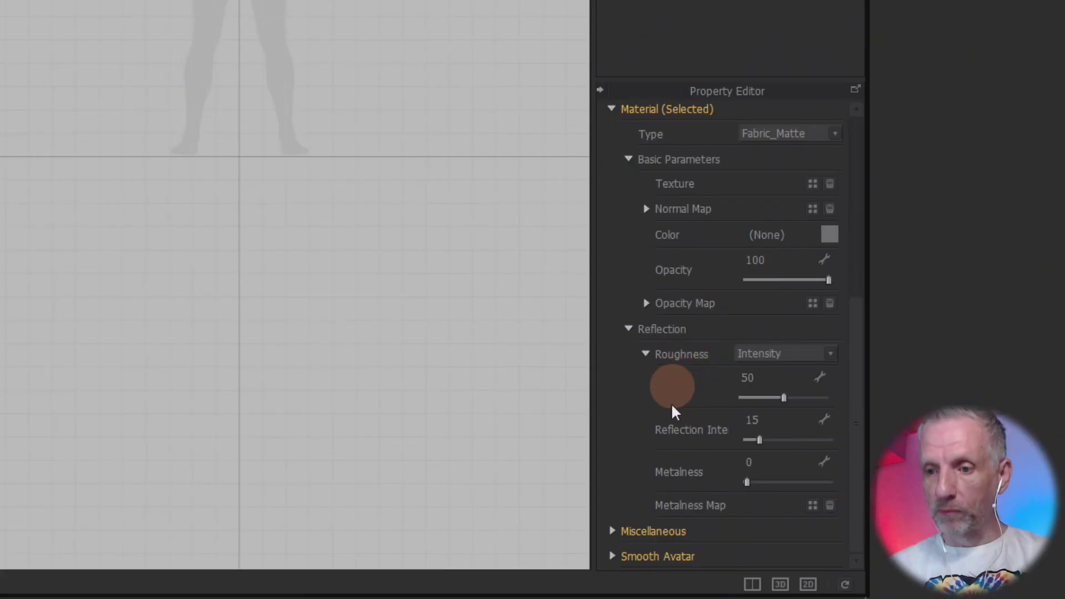
{"action": "left_click", "coordinate": [611, 556]}
{"action": "scroll", "coordinate": [744, 419], "scroll_direction": "down", "scroll_amount": 2}
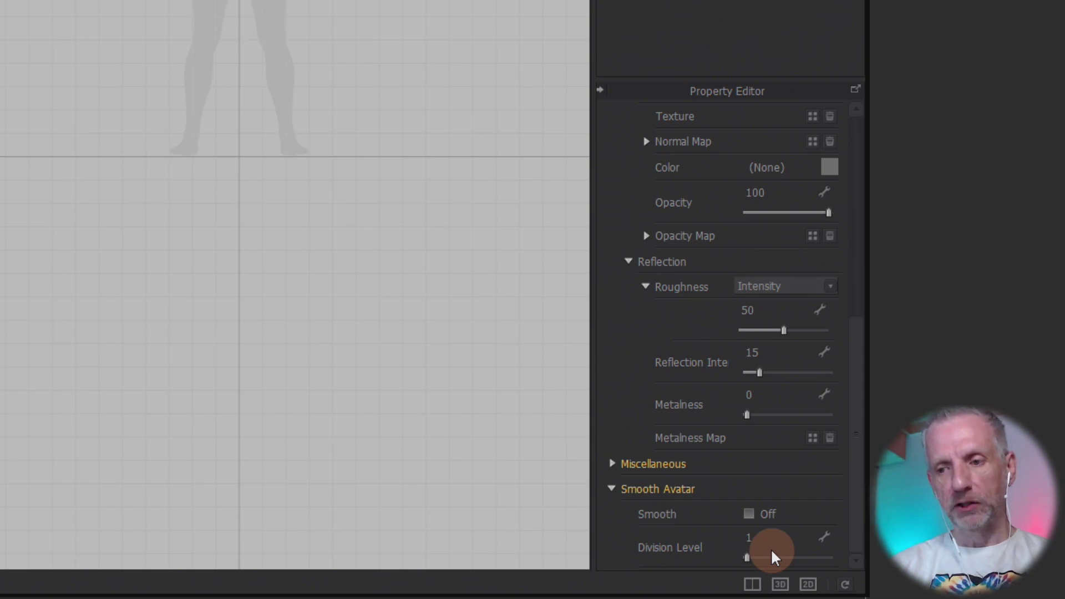
{"action": "left_click", "coordinate": [224, 408]}
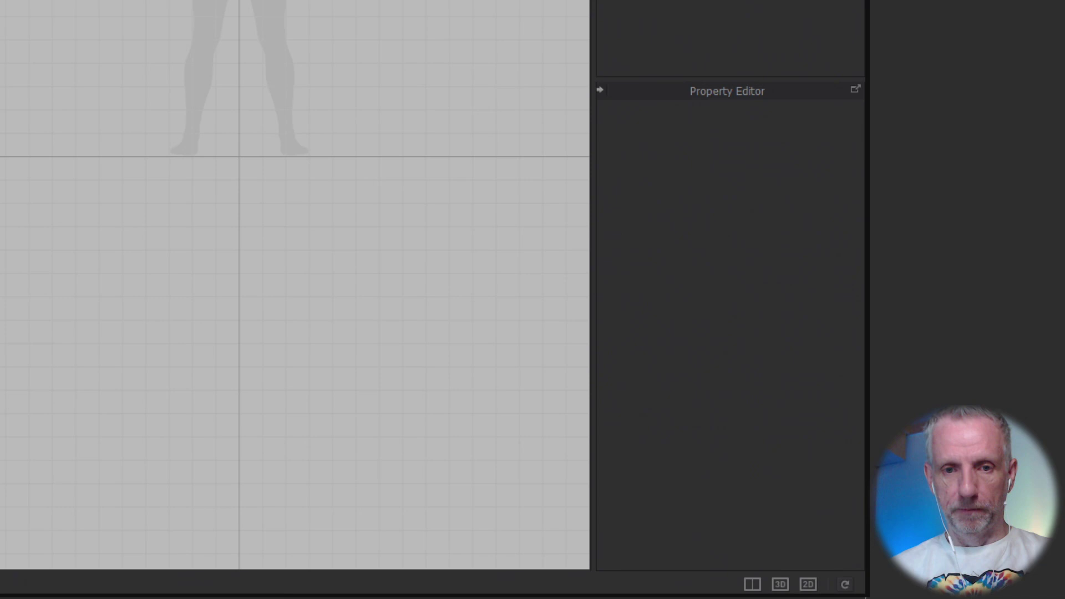
{"action": "left_click", "coordinate": [574, 526]}
{"action": "left_click", "coordinate": [748, 514]}
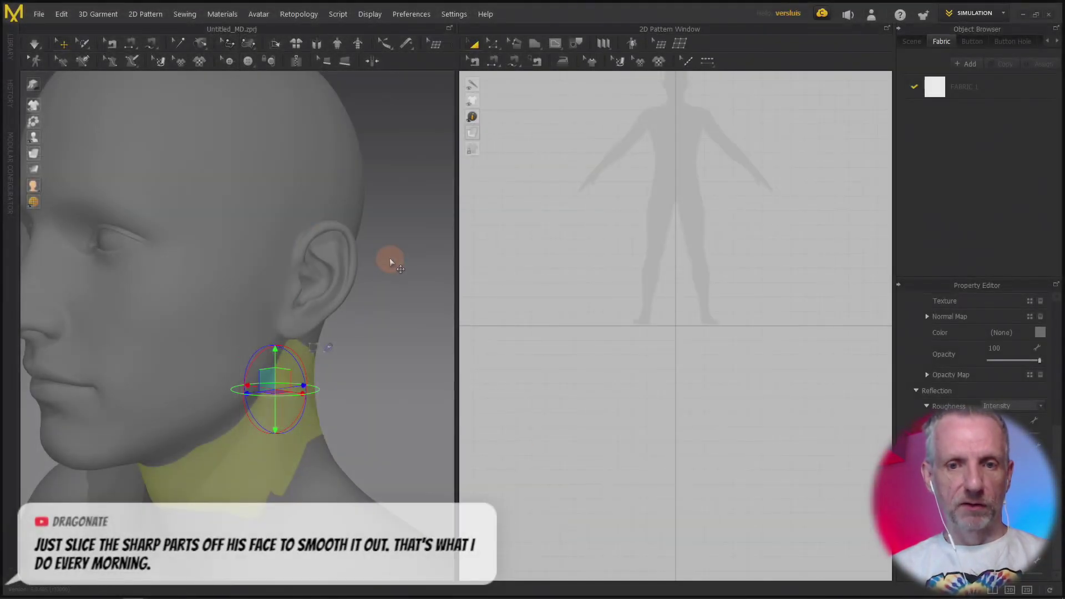
{"action": "right_click_drag", "start_coordinate": [390, 261], "coordinate": [347, 281]}
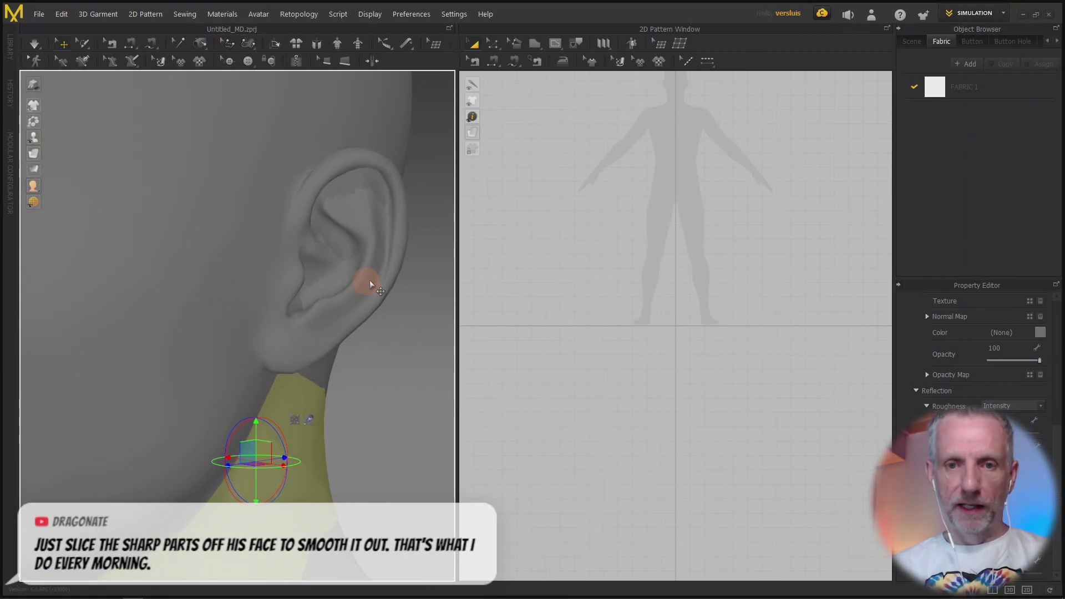
{"action": "right_click_drag", "start_coordinate": [395, 238], "coordinate": [389, 307]}
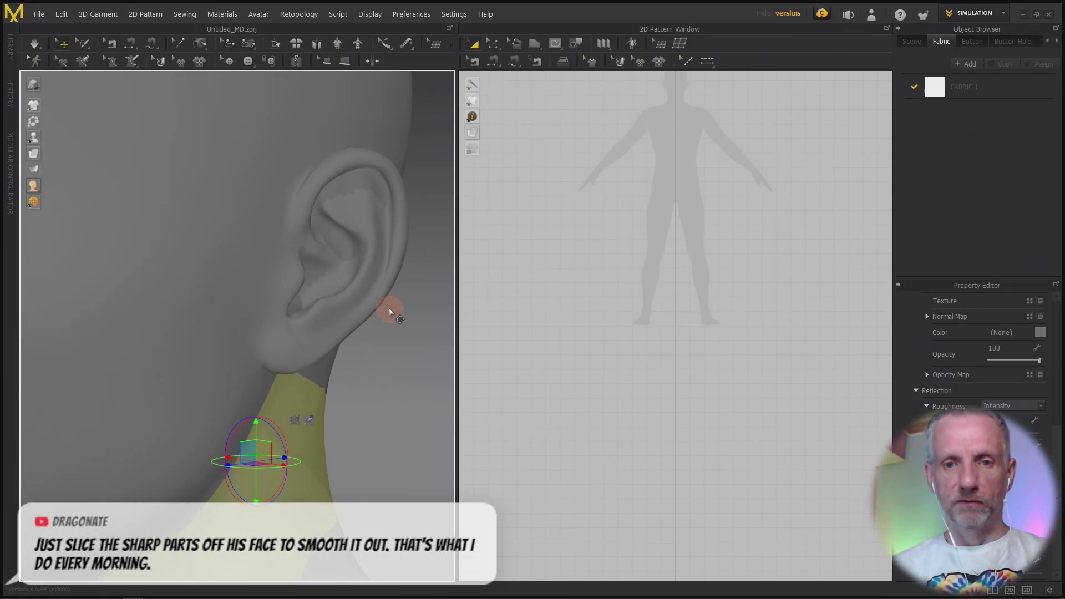